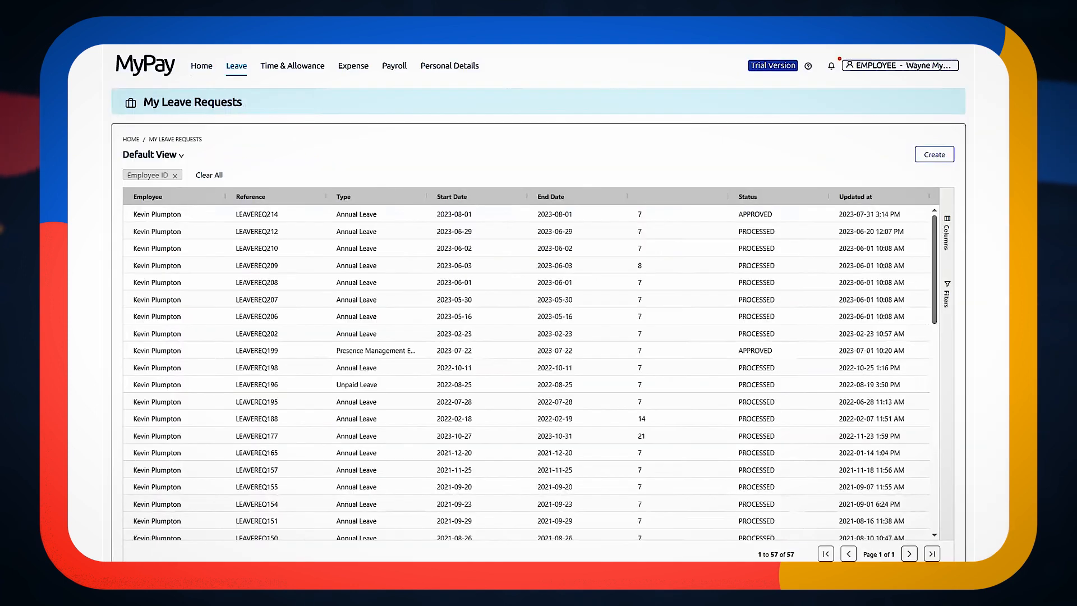
Step: Create a new leave request starting 2023-08-03 with Annual Leave as the leave type
left_click(933, 154)
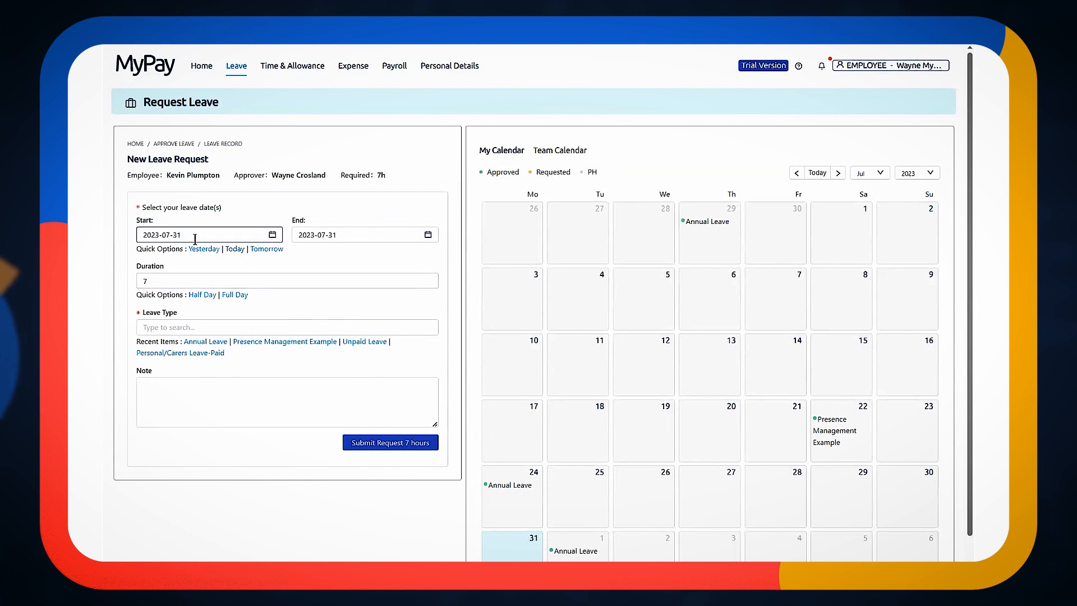
left_click(221, 235)
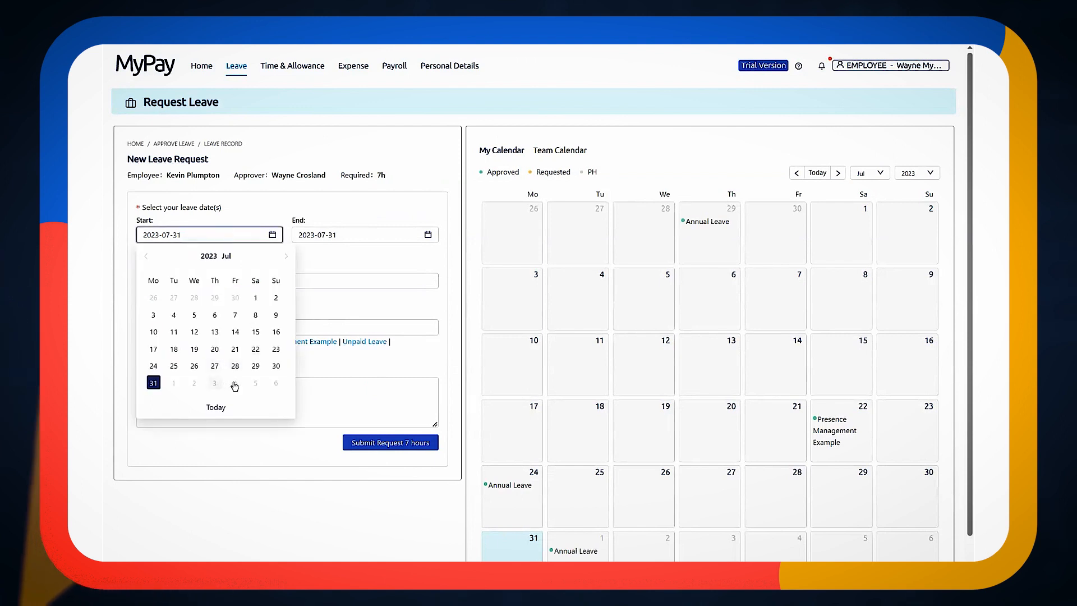
left_click(214, 384)
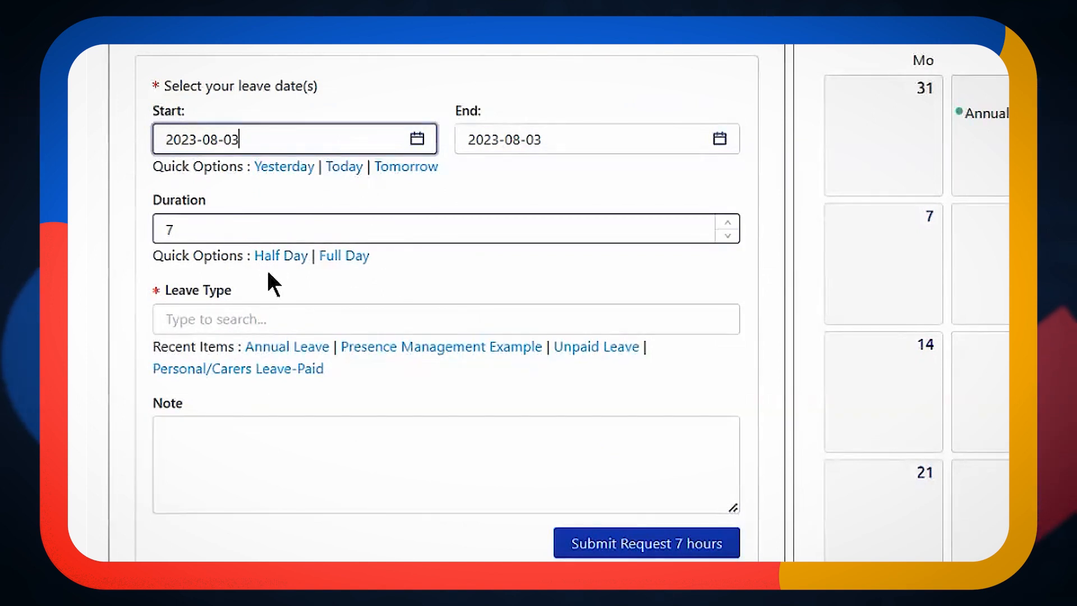
left_click(304, 348)
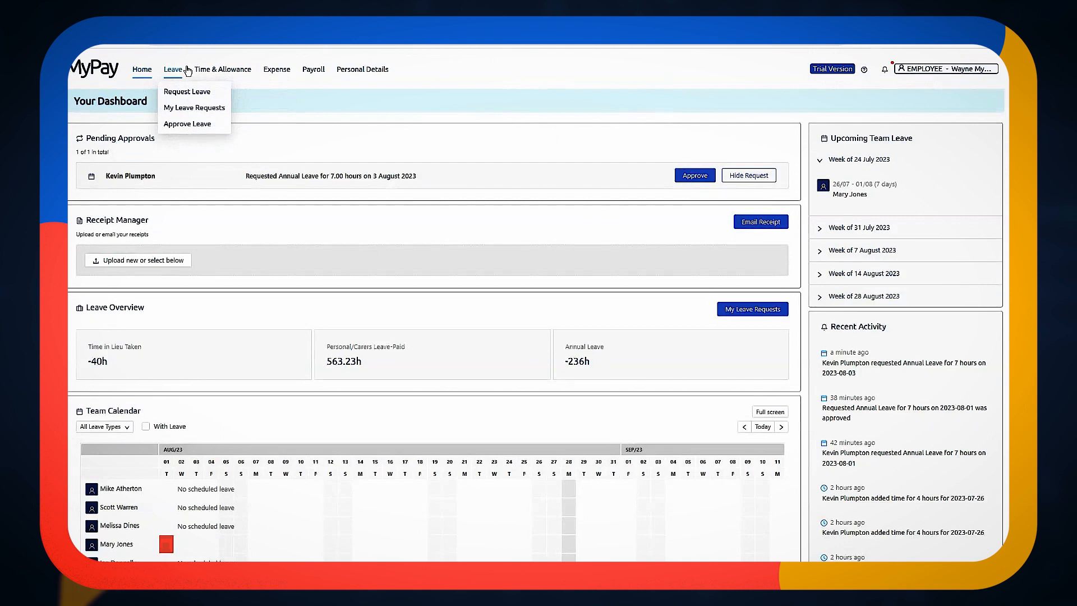
Step: Review the leave requests list as approver, and open the leave requests pending approval from the NetSuite reminders
left_click(180, 73)
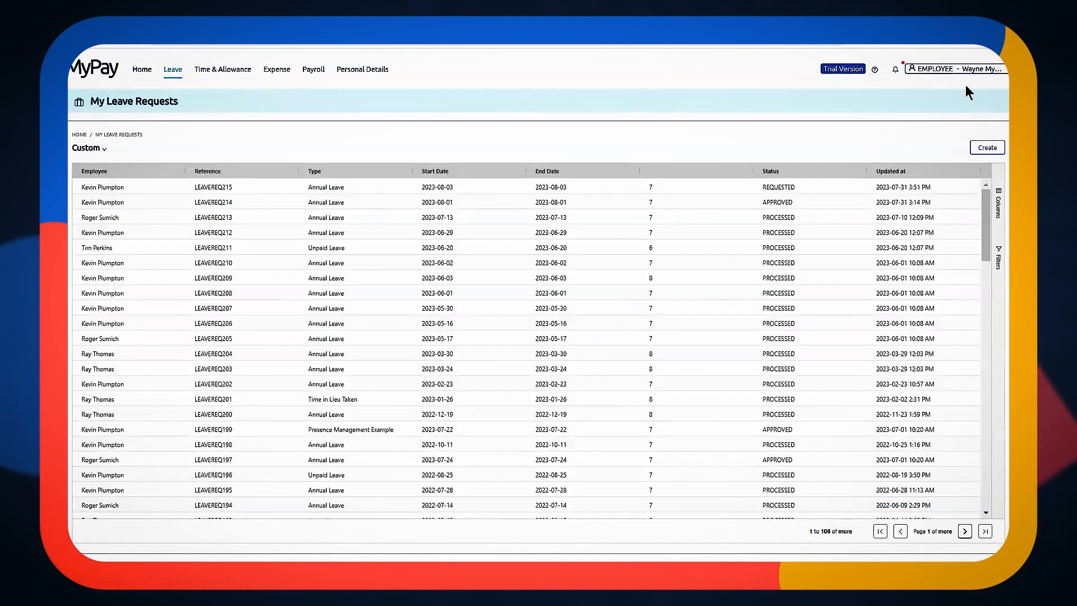
left_click(150, 69)
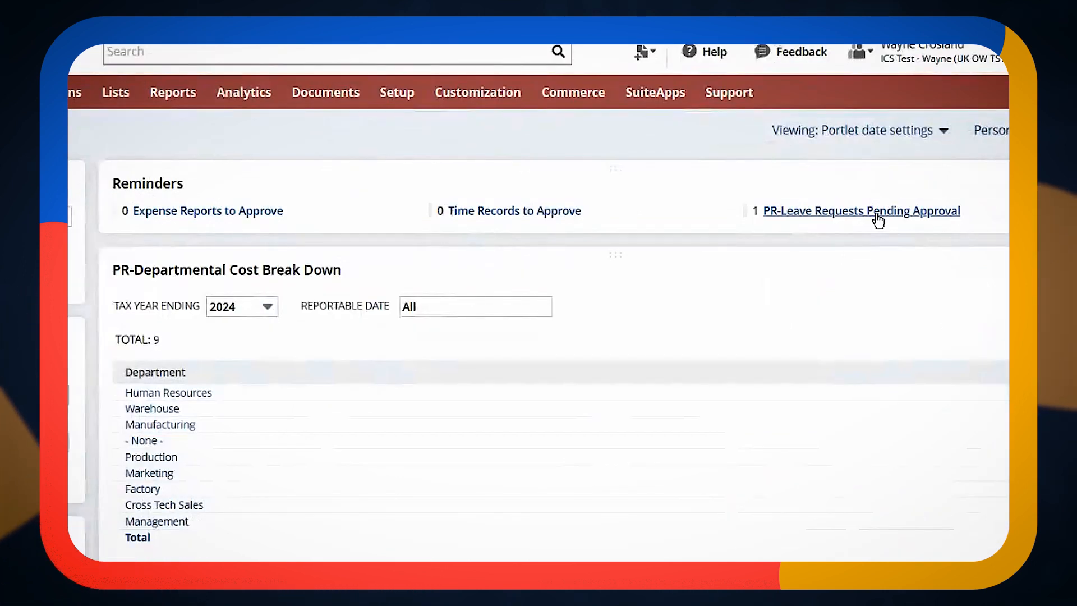
left_click(880, 213)
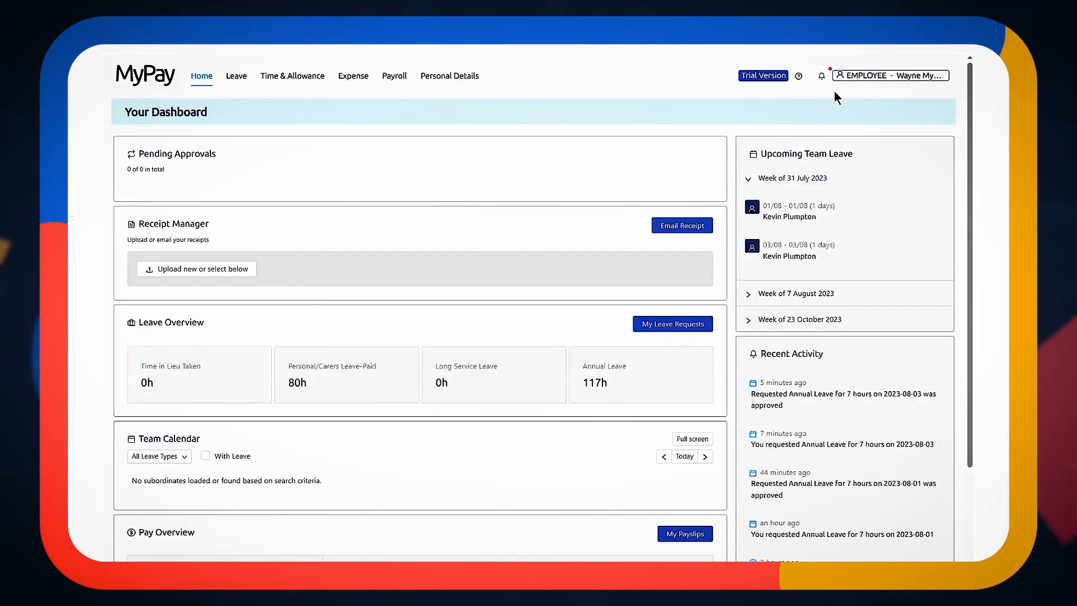
Step: Open the employee's time entries and create a new entry in the weekly timesheet
mouse_move(293, 76)
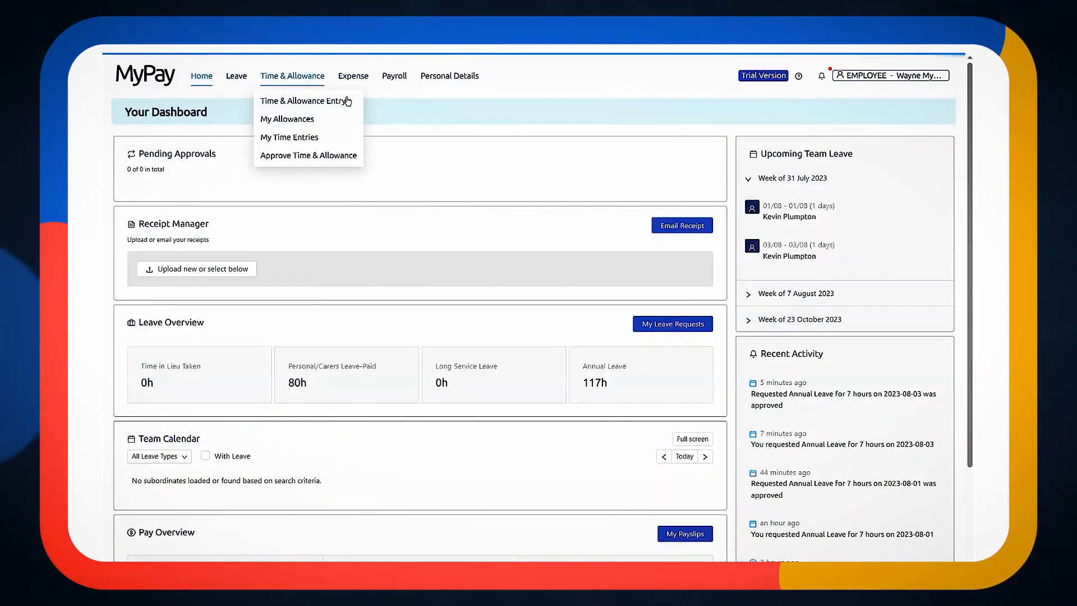
left_click(343, 101)
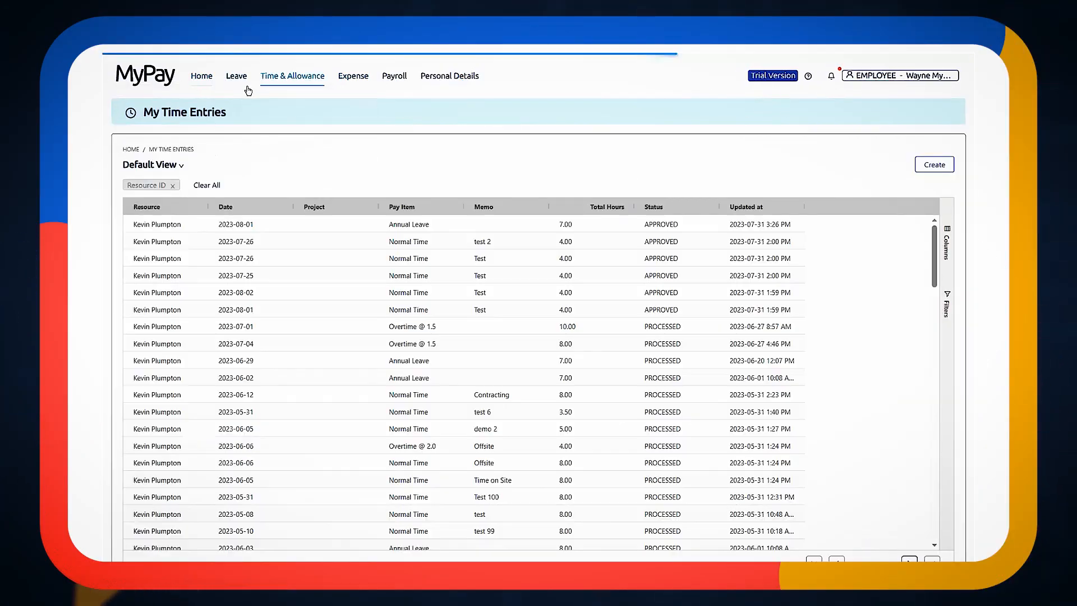
mouse_move(301, 84)
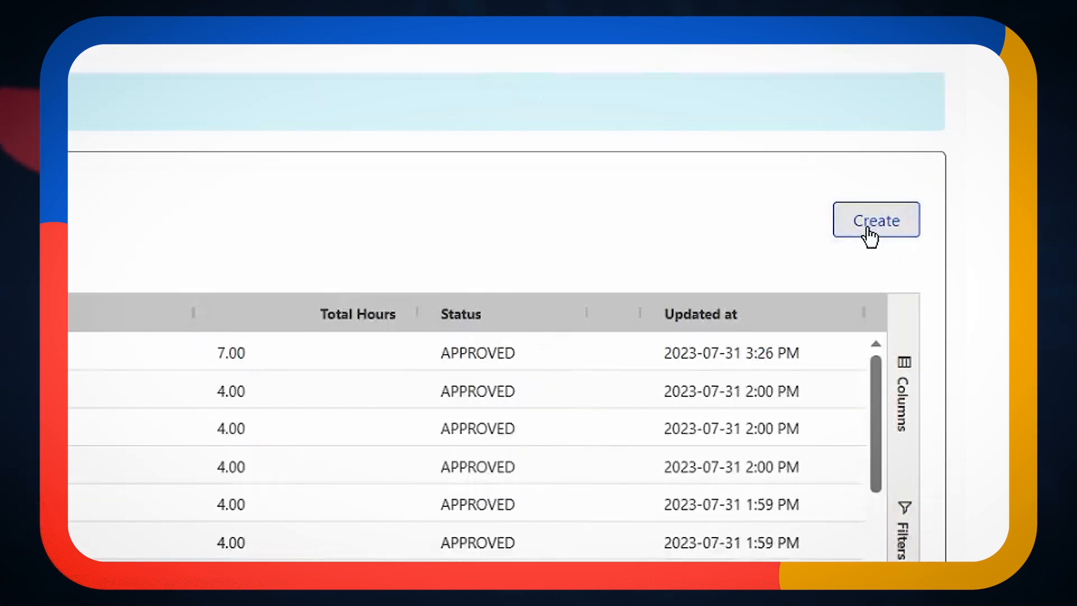
left_click(868, 230)
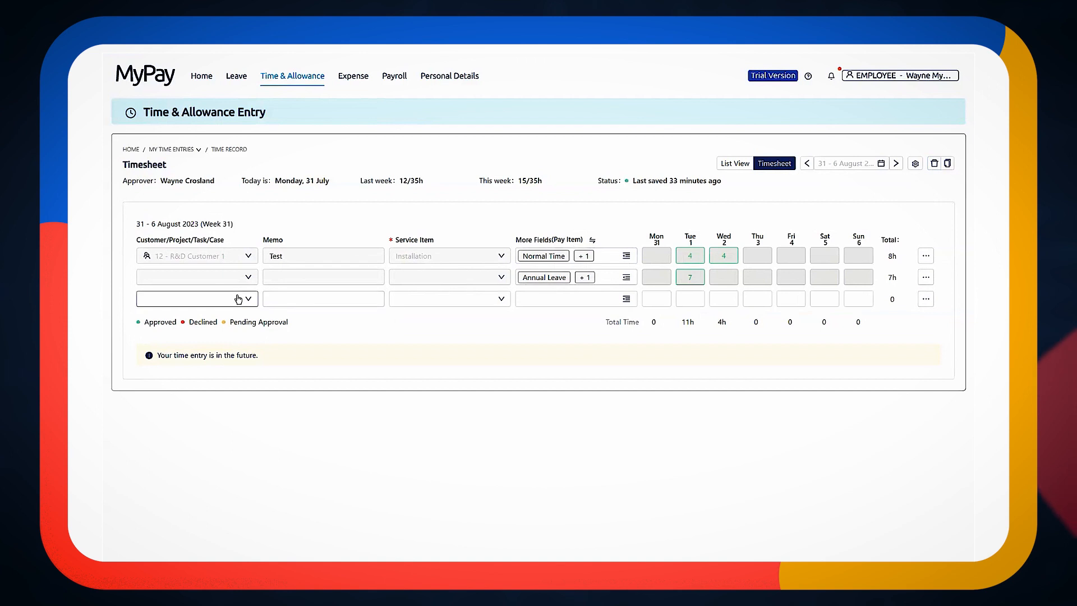
Step: Fill the empty timesheet row with customer 10 - ACME Trading Ltd, memo "test Time" and service item Contracting Services
left_click(240, 299)
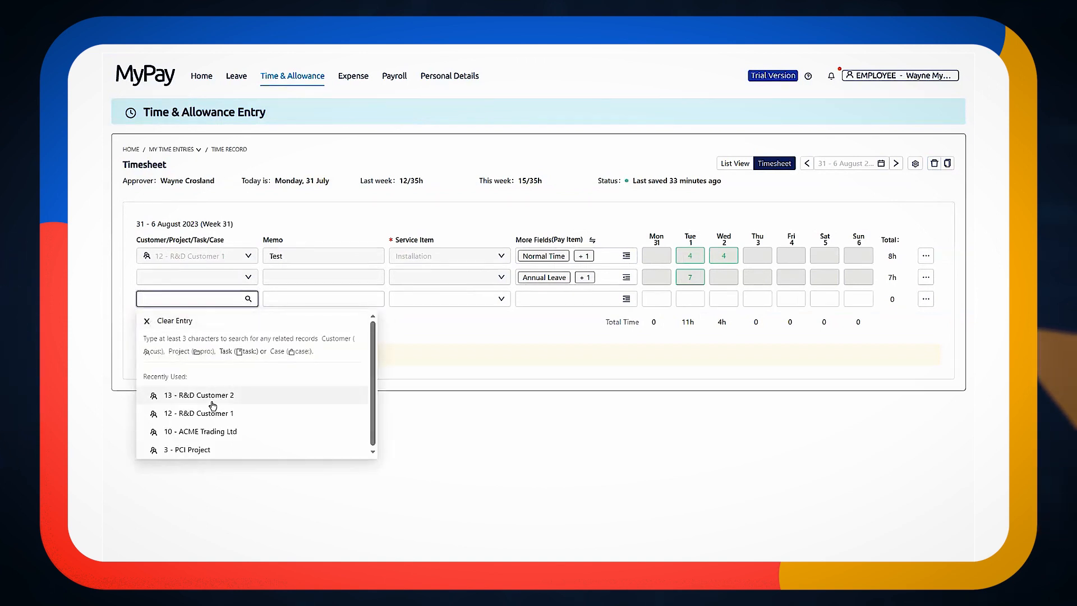
left_click(199, 433)
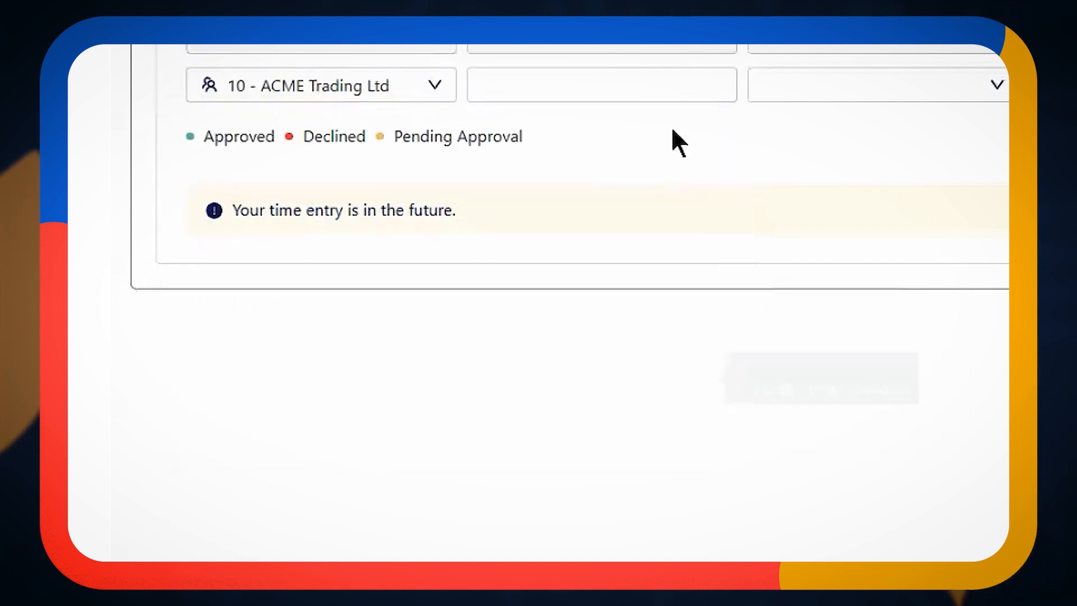
left_click(560, 93)
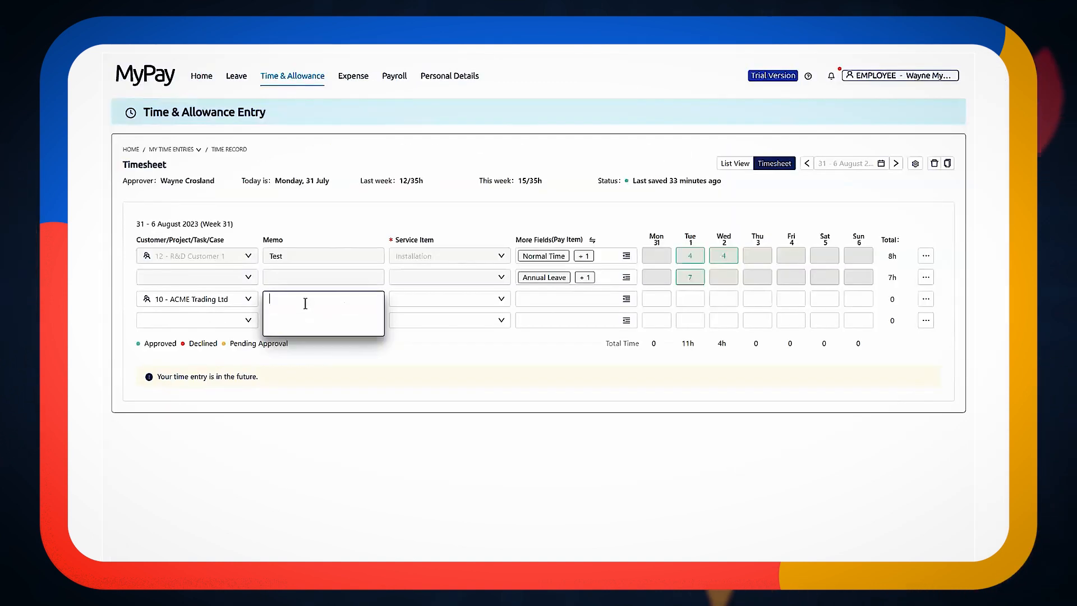
type("test Time")
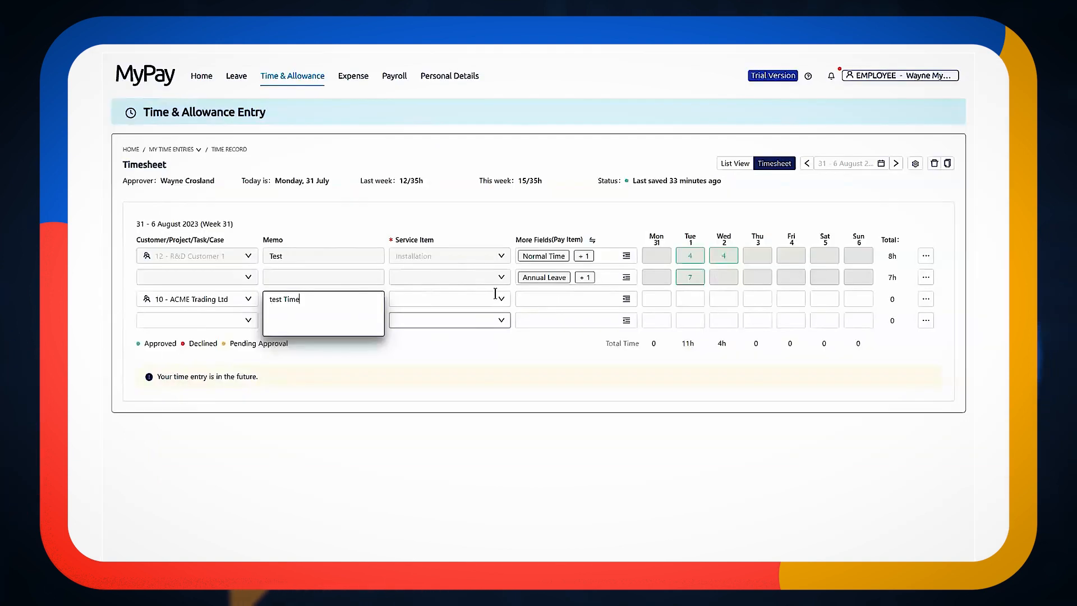
left_click(505, 299)
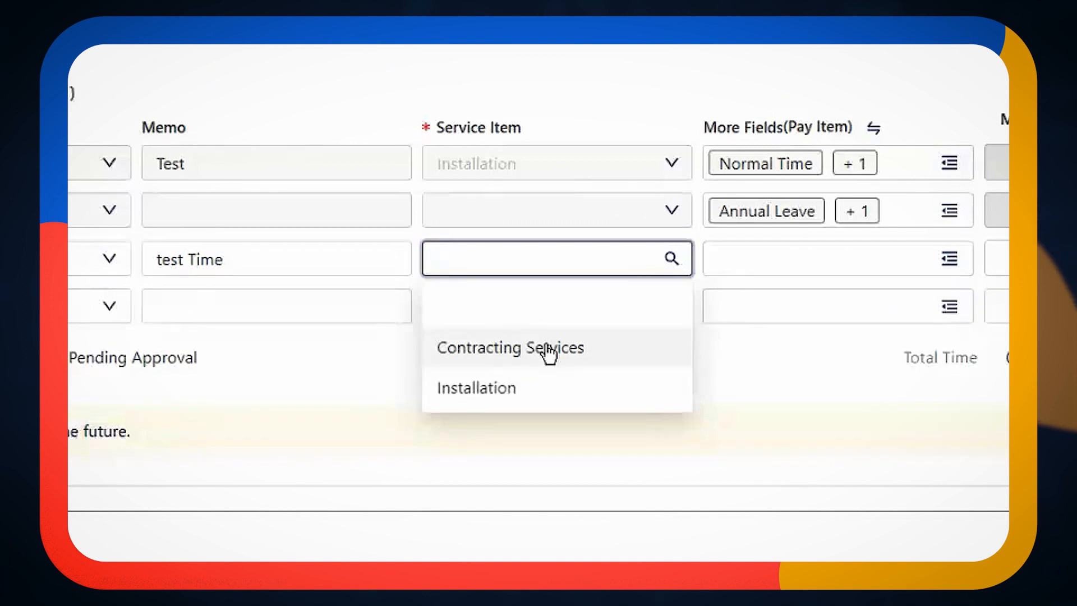
left_click(547, 352)
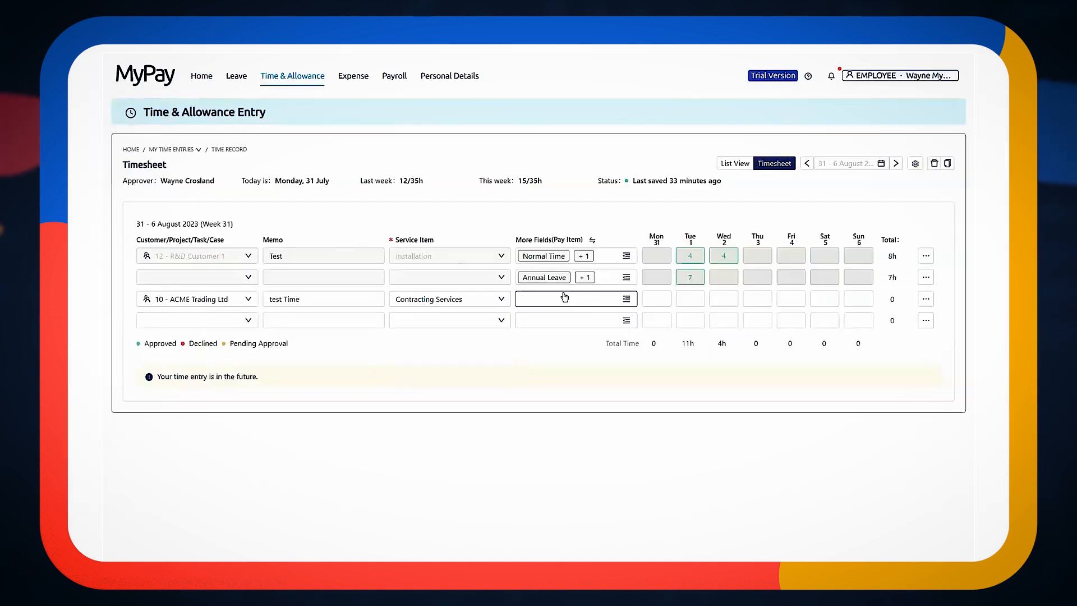
Step: Review the pay item options for the ACME Trading Ltd row and enter 8 hours for Wednesday 2 August
left_click(573, 299)
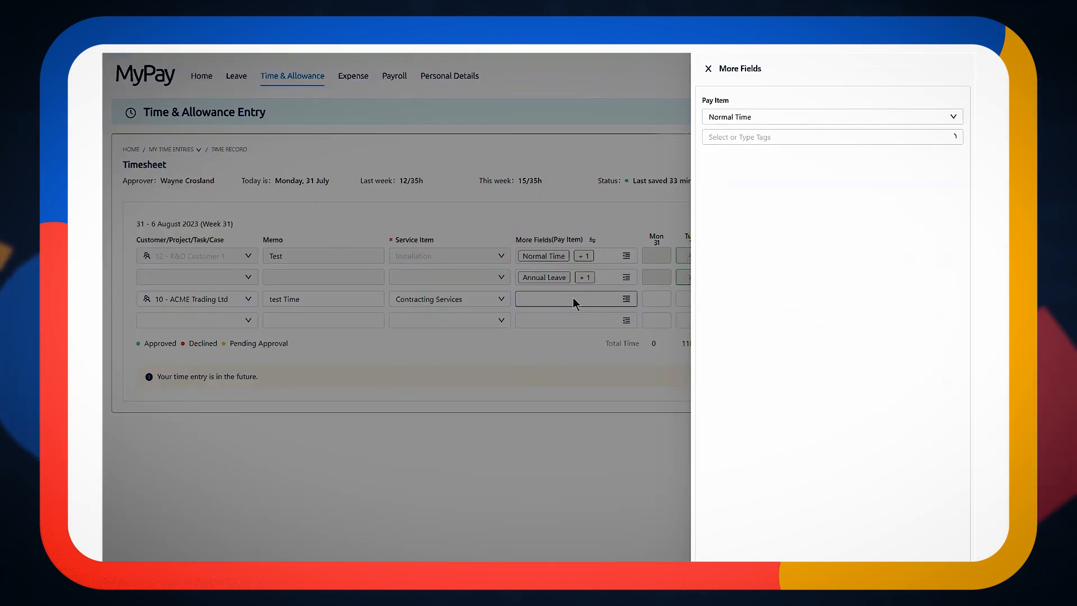
left_click(763, 118)
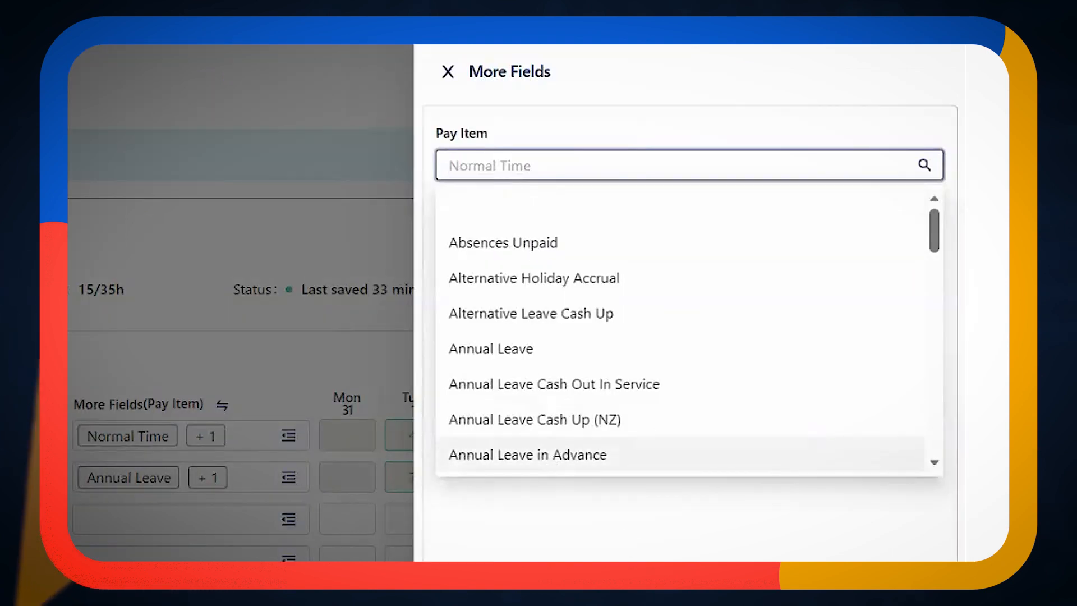
left_click(561, 528)
left_click(601, 215)
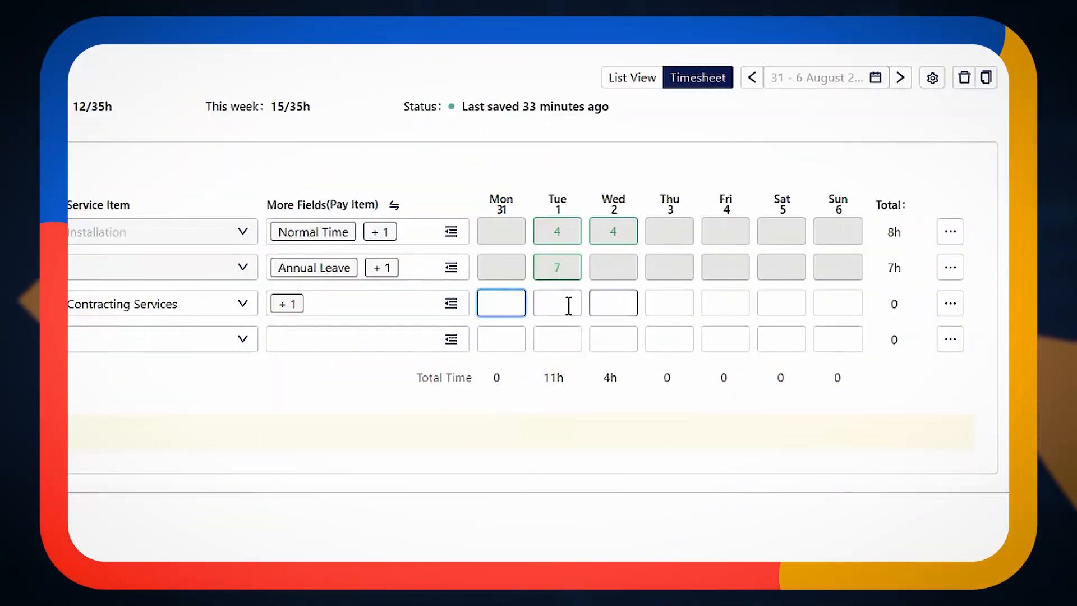
left_click(611, 303)
type("8")
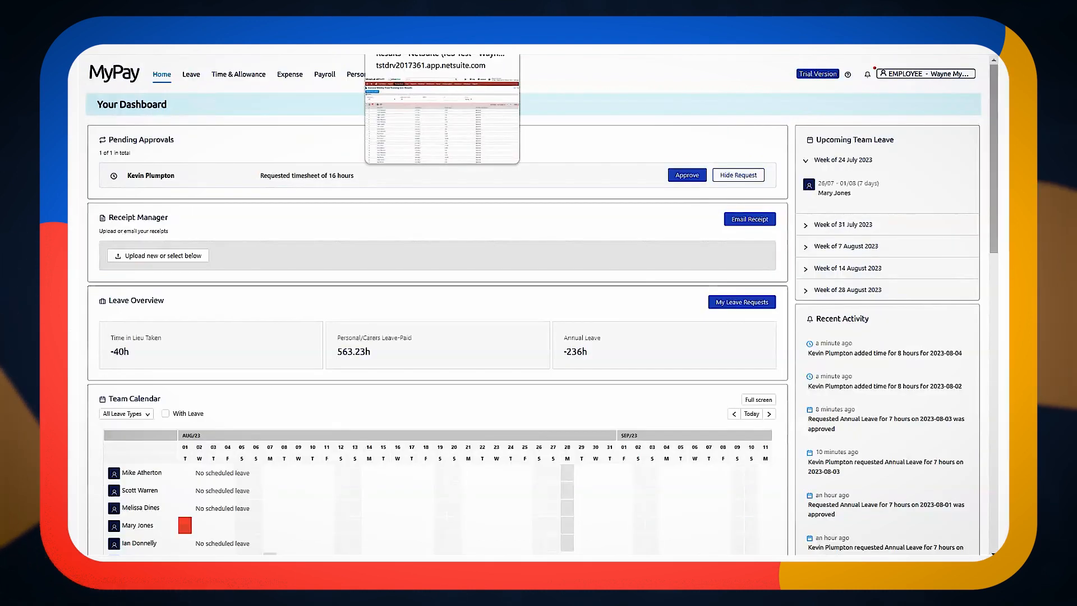
Step: Check the search results in NetSuite, and approve the pending 16-hour timesheet on the MyPay dashboard
left_click(421, 34)
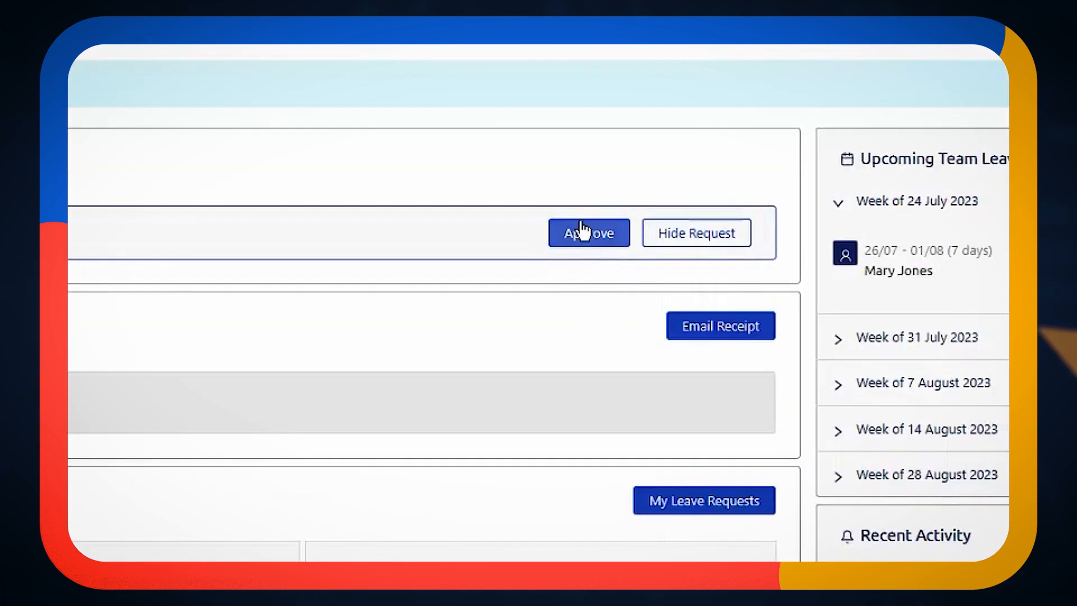
left_click(603, 249)
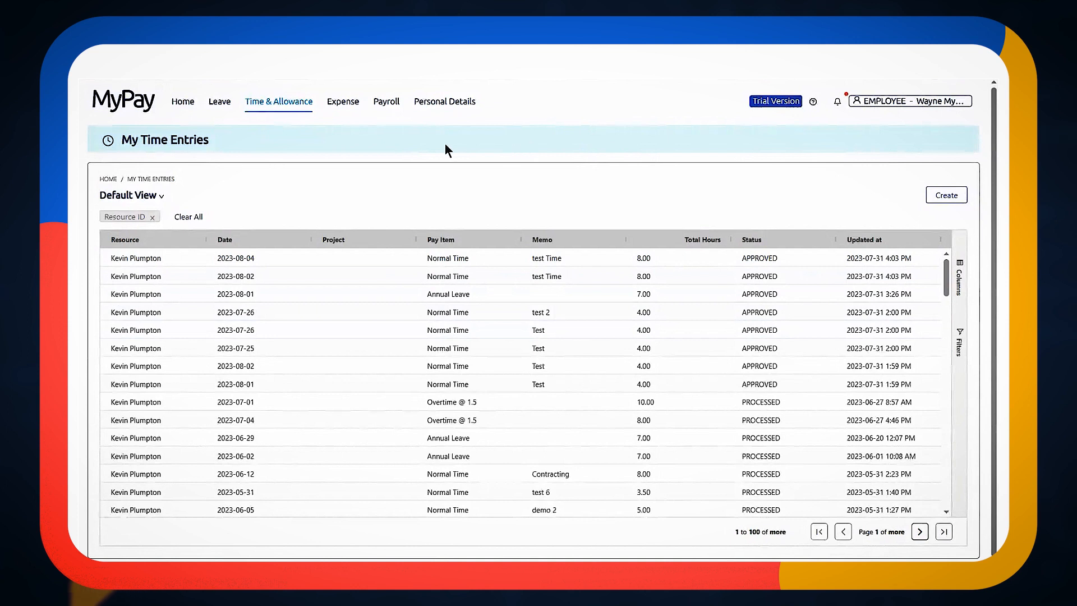
Step: Upload the receipt "20191108 Train Ticket to Nottingham" to the Receipt Manager and attach it to a new expense
mouse_move(291, 107)
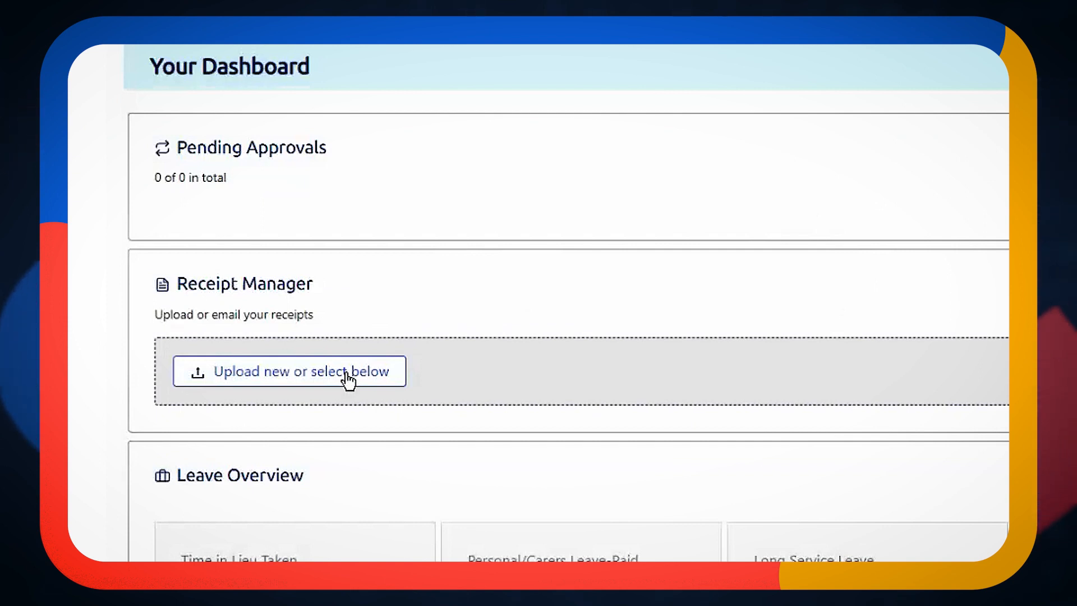
left_click(345, 371)
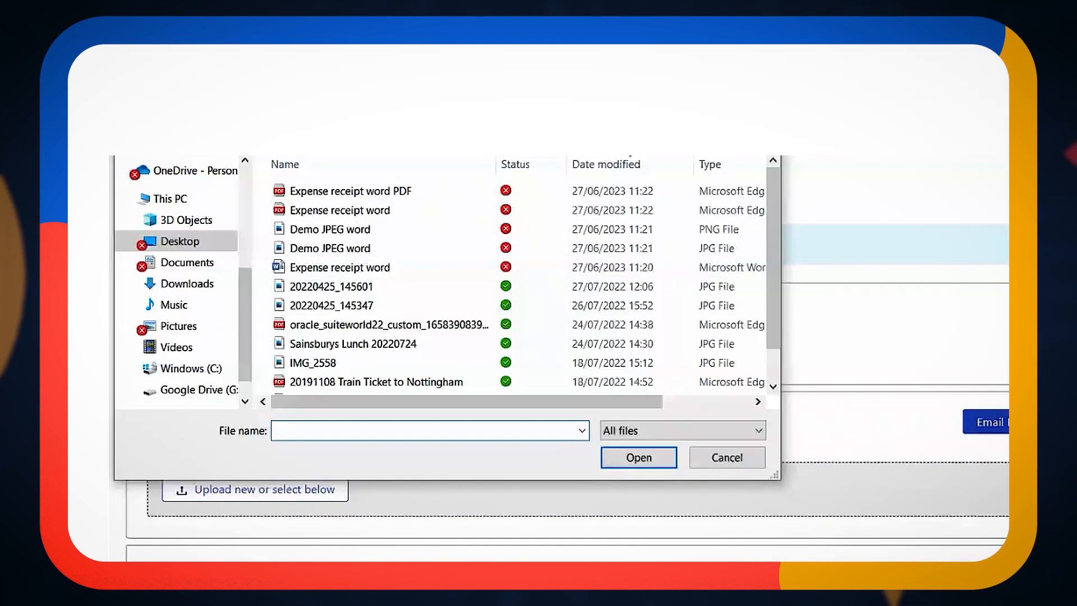
scroll(444, 220, "down", 1)
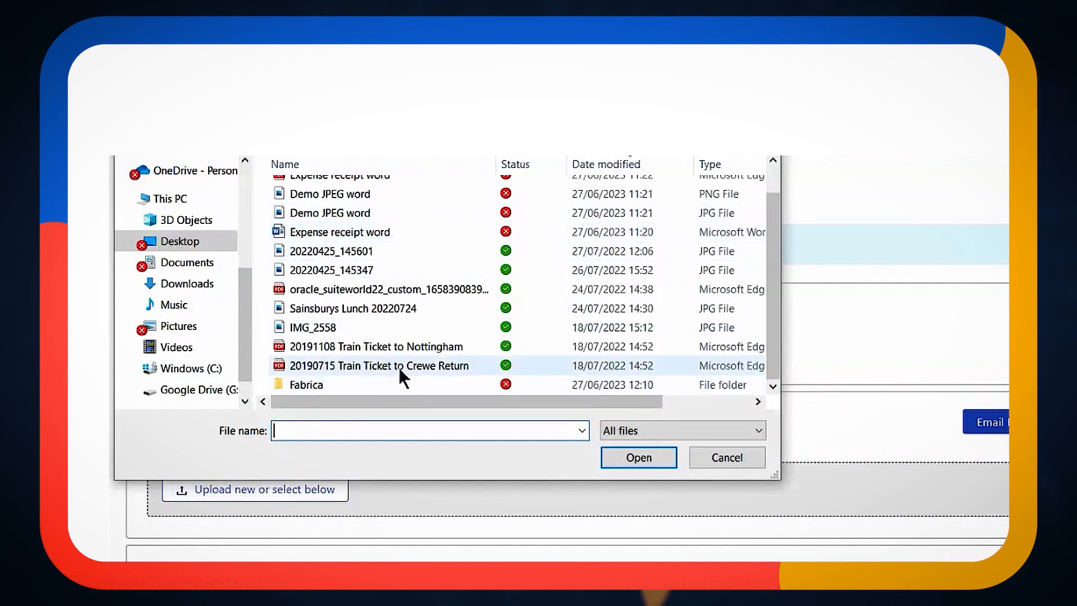
double_click(387, 345)
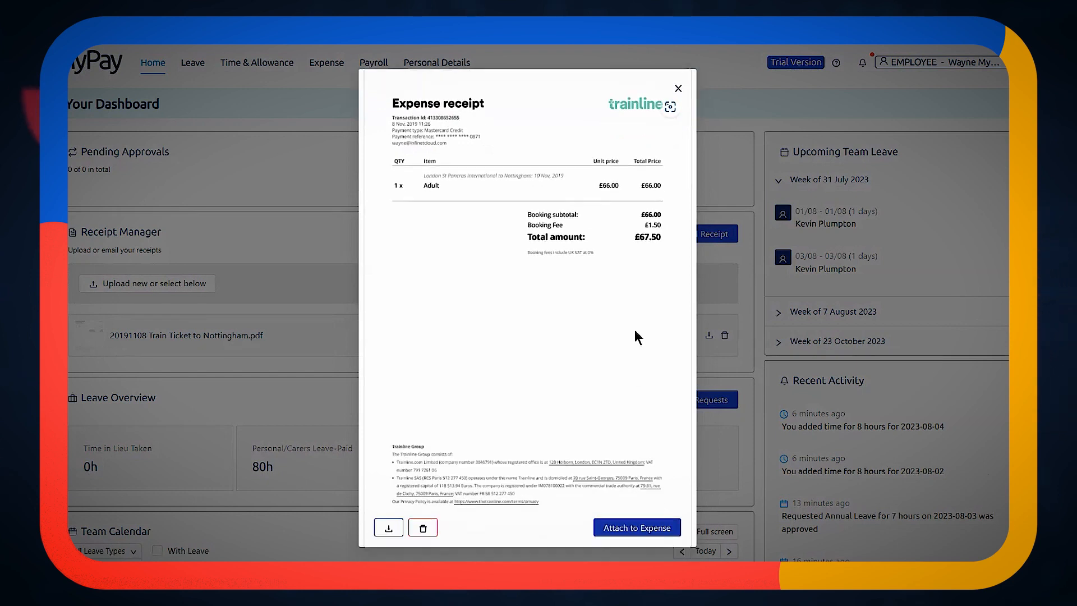
left_click(627, 530)
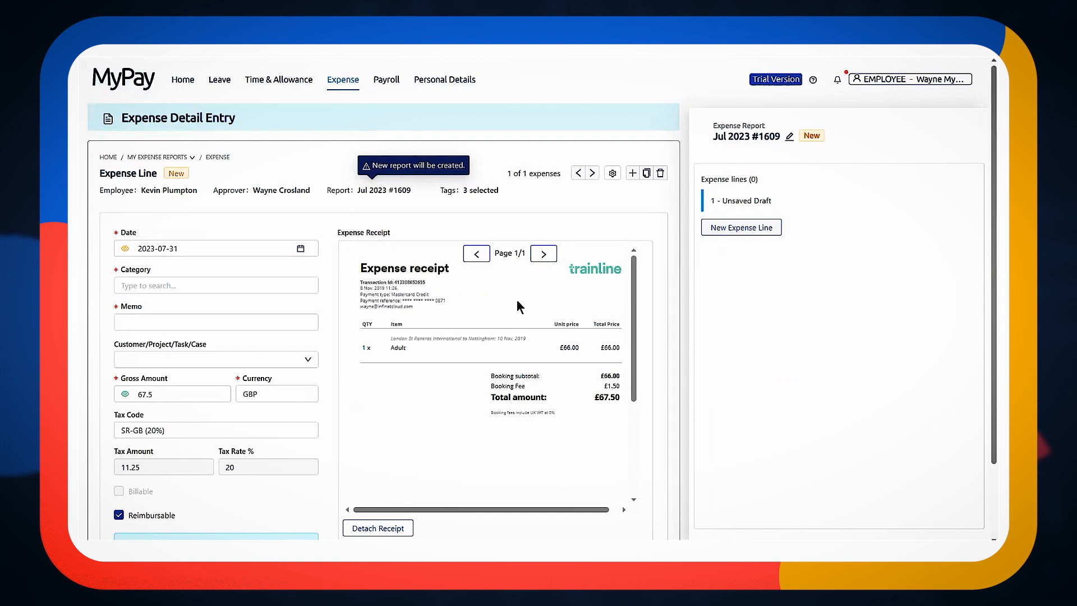
Step: Set the expense line's category to Travel Domestic and its memo to "Train to Nottingham for Customer X"
left_click(150, 247)
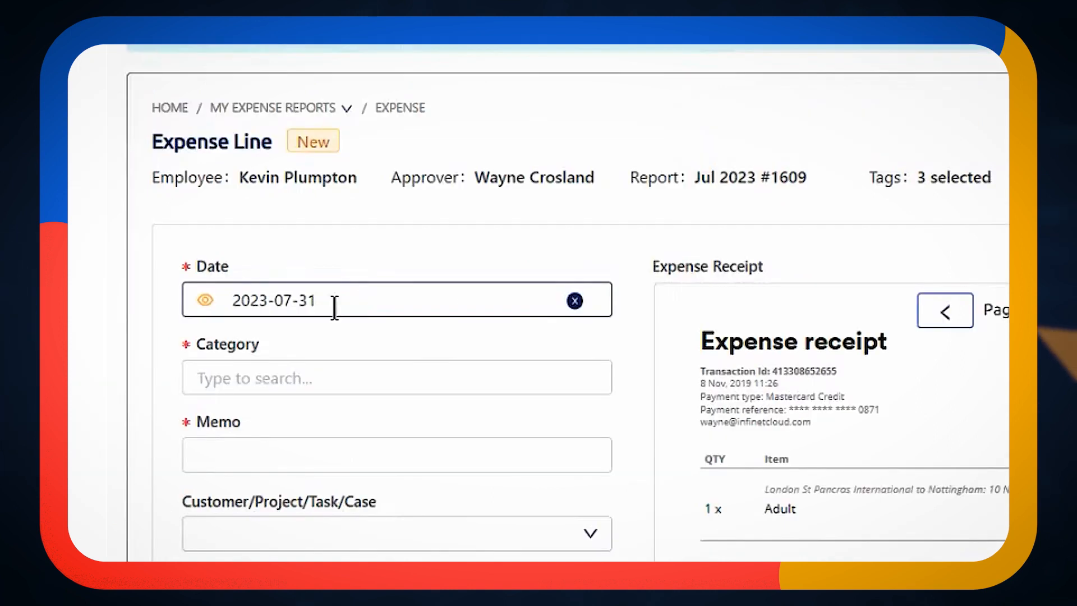
left_click(291, 377)
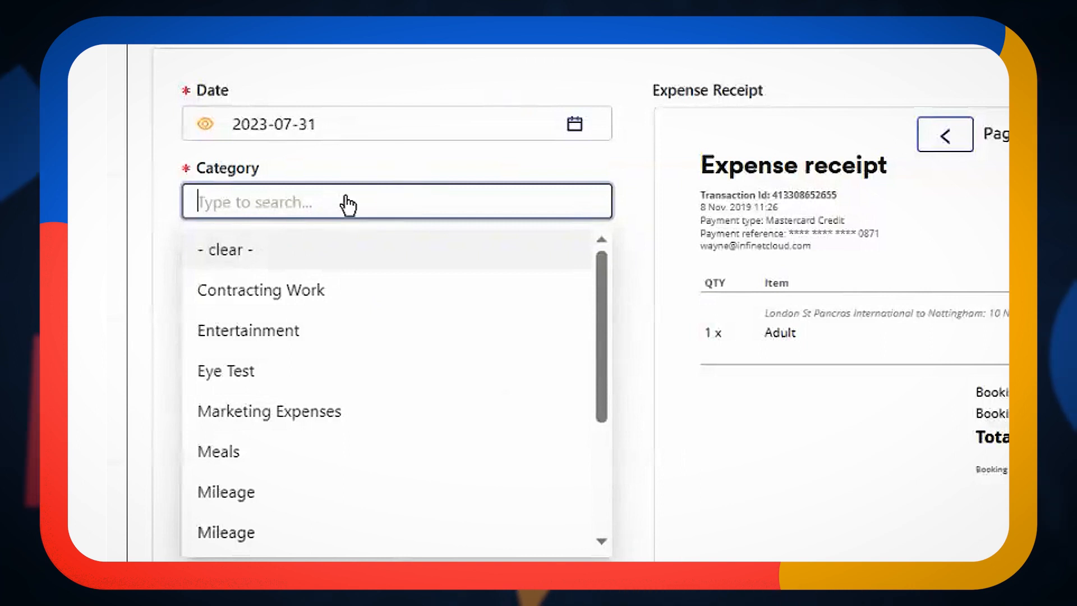
scroll(350, 283, "down", 3)
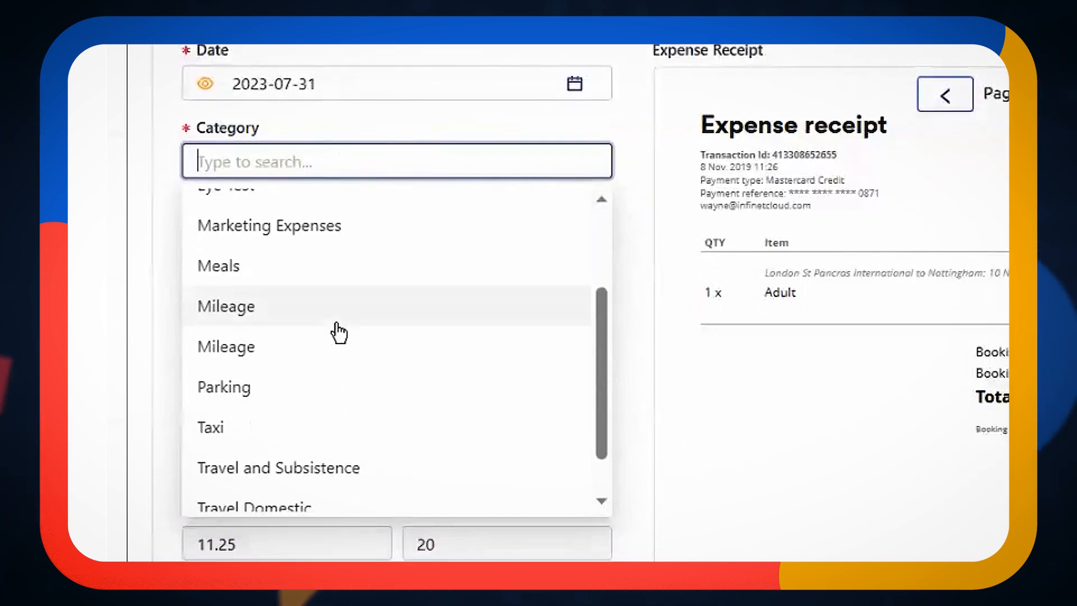
left_click(258, 463)
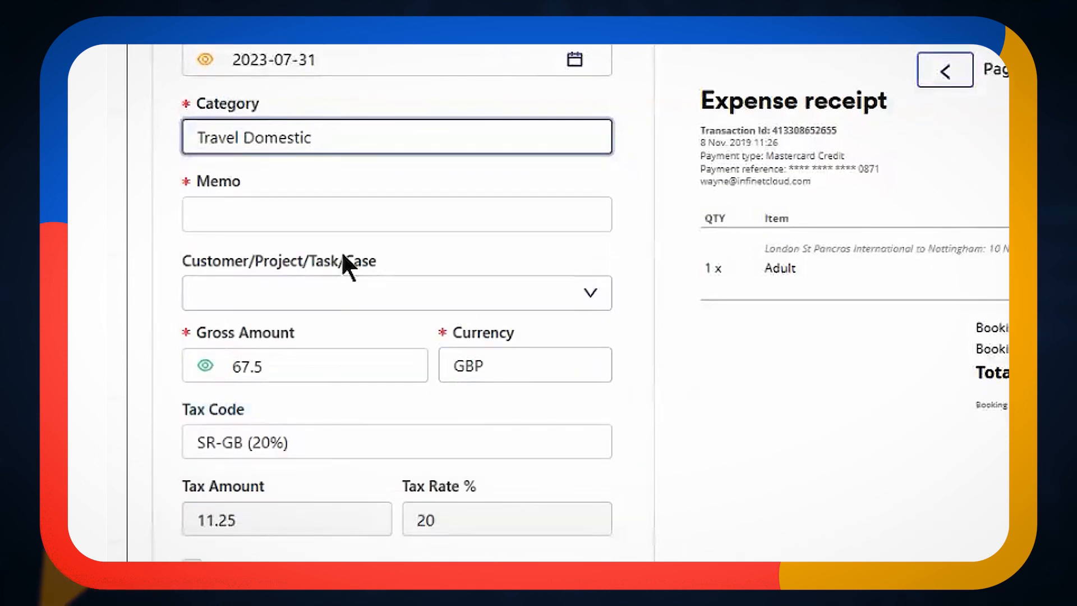
left_click(302, 211)
type("T")
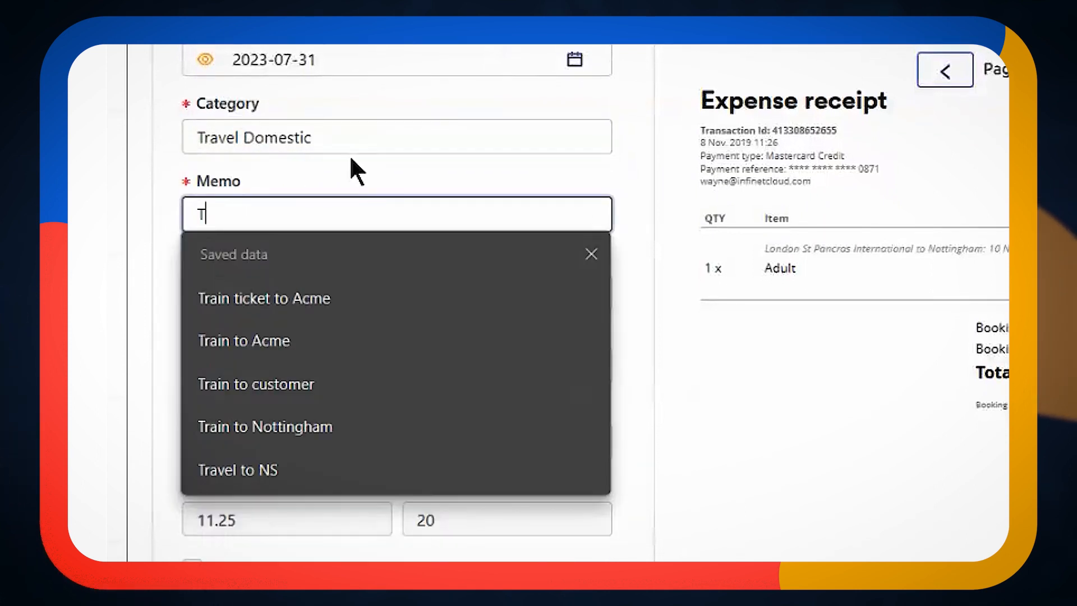
type("rain to Nottingha")
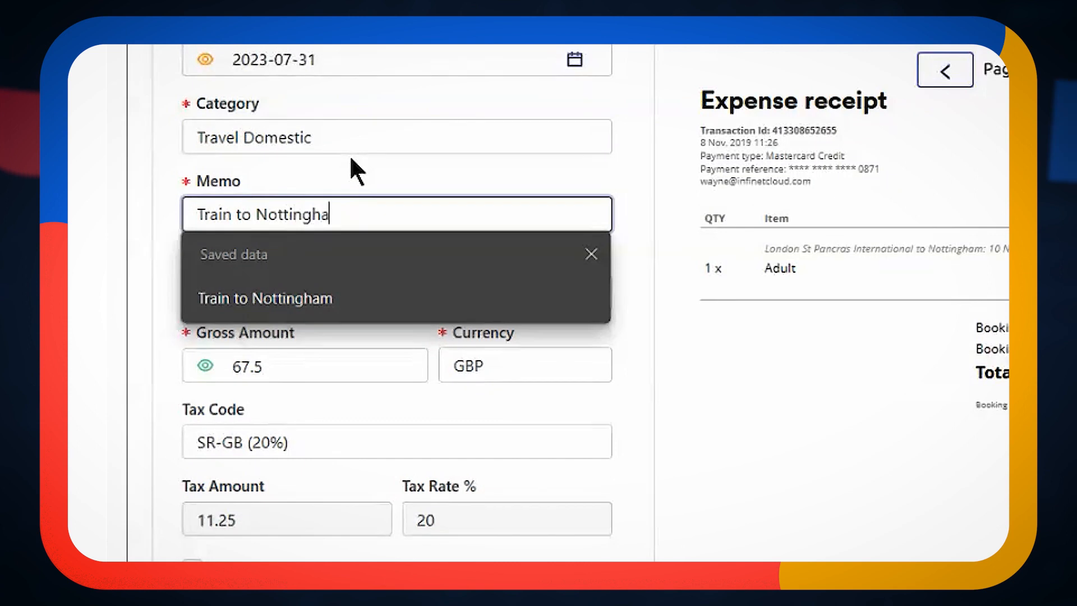
type("m for Customer X")
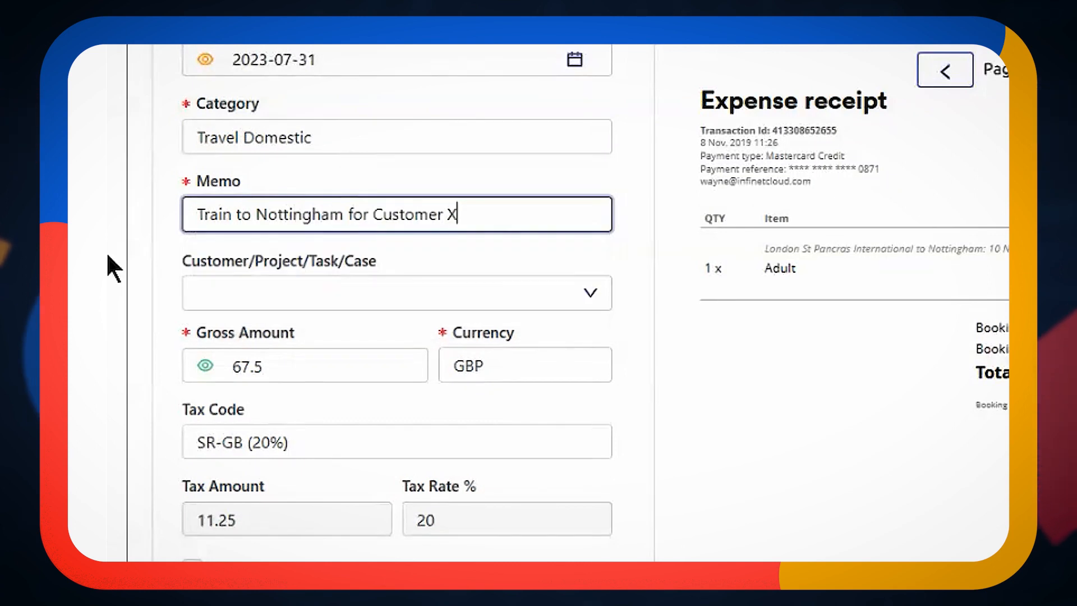
Step: Assign the expense line to the customer 10 - ACME Trading Ltd and submit the expense report for approval
scroll(576, 269, "down", 2)
left_click(497, 236)
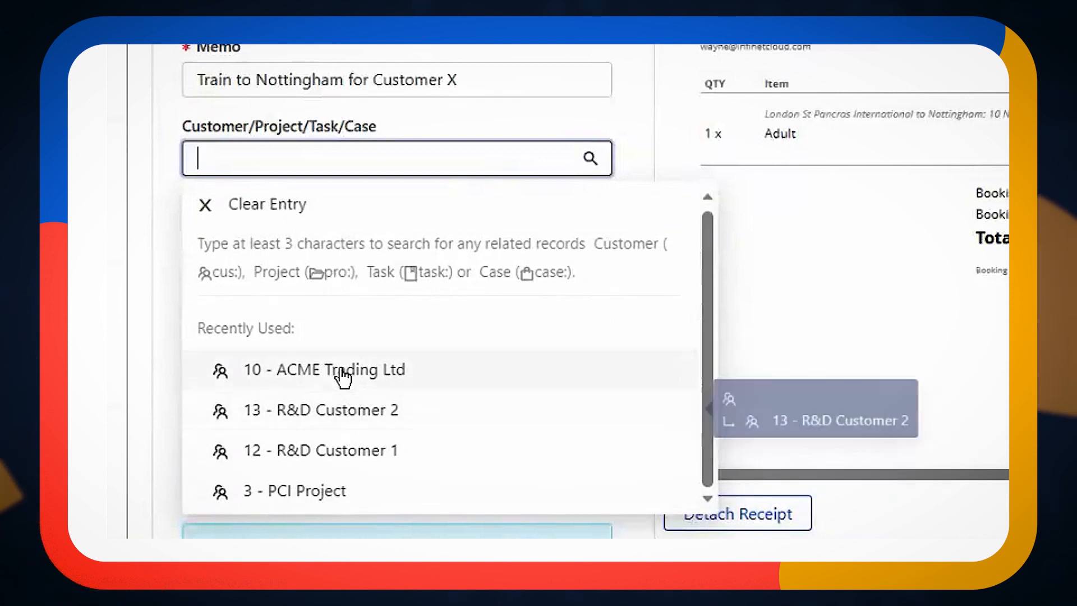
left_click(344, 375)
scroll(482, 140, "down", 3)
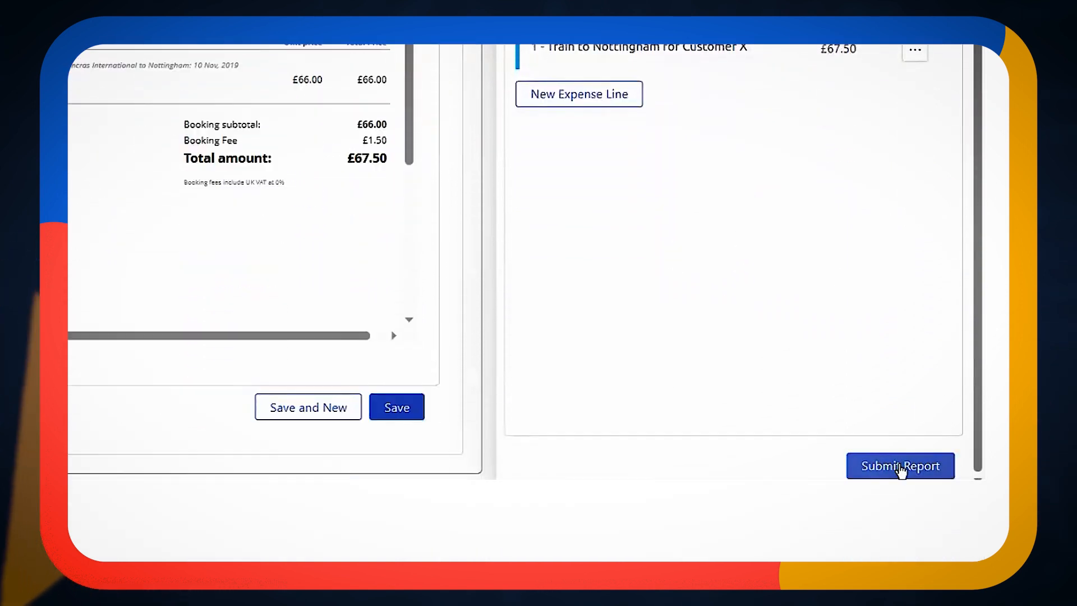
left_click(904, 473)
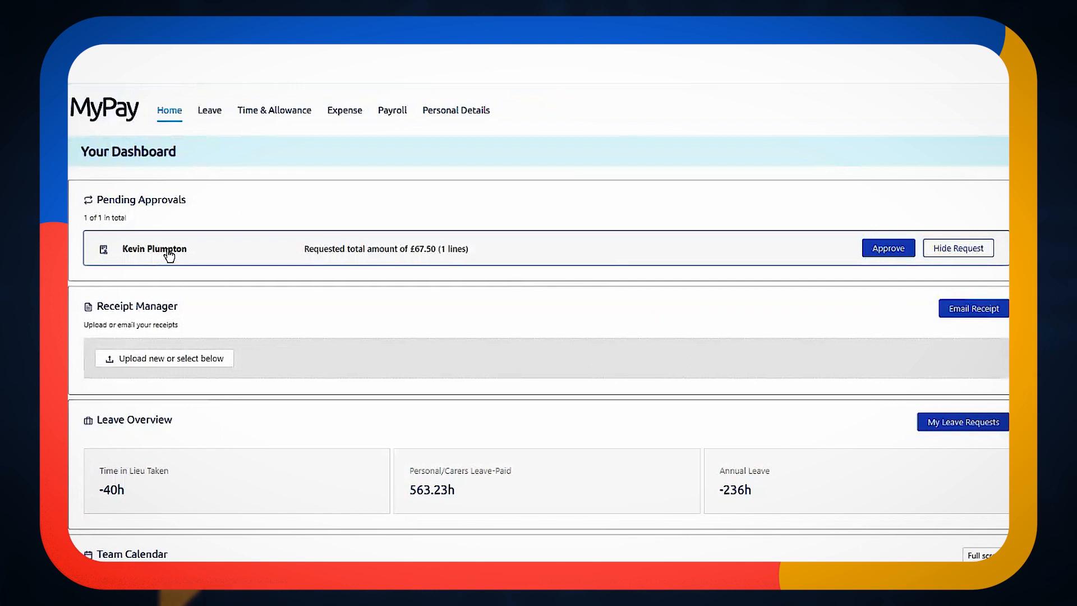
Step: Open the pending expense request from the dashboard and review the expense line's memo and customer details alongside the attached receipt
left_click(167, 253)
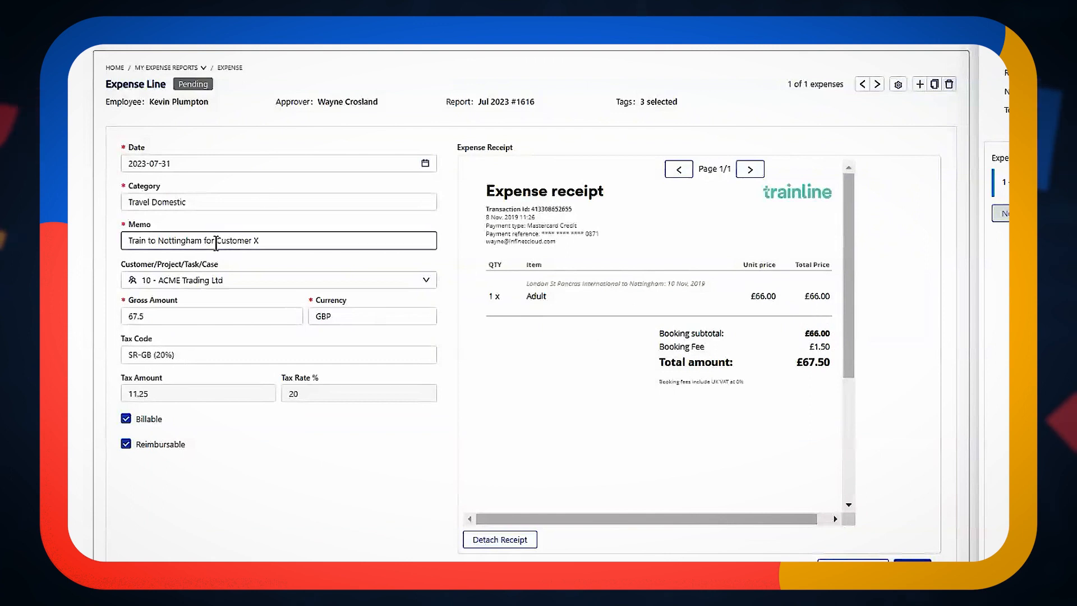
left_click(224, 283)
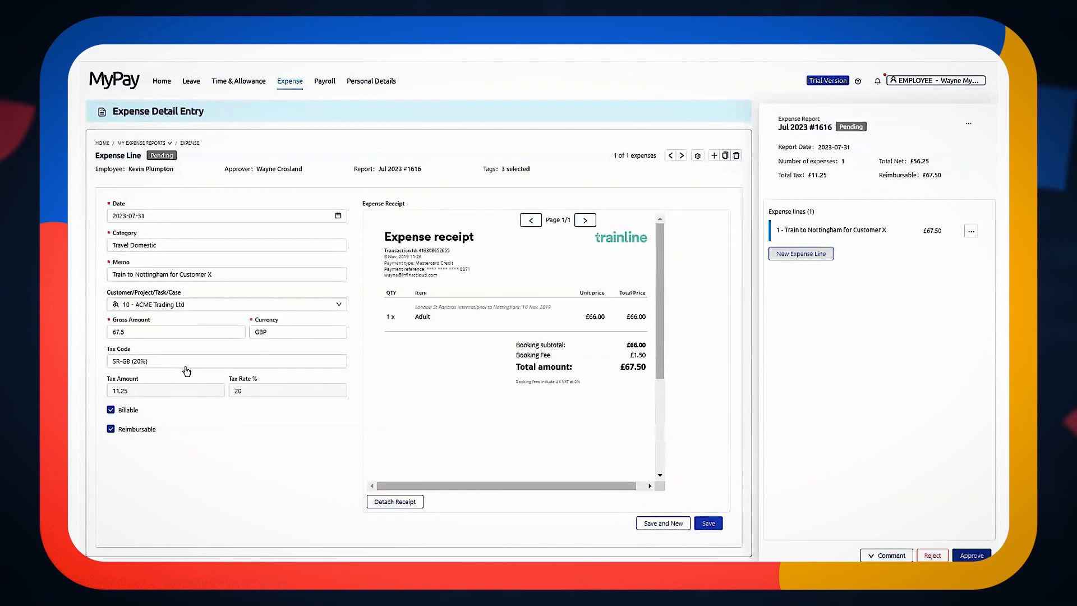
left_click(224, 275)
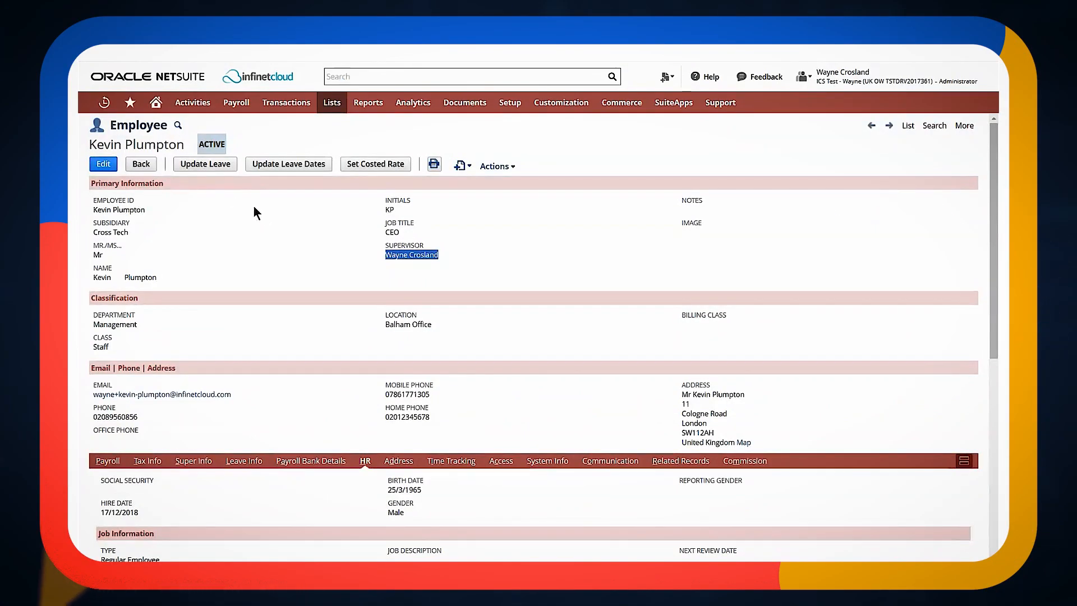
Step: Switch to the employee's record in NetSuite and examine the expense approver among the HR details
scroll(369, 183, "down", 5)
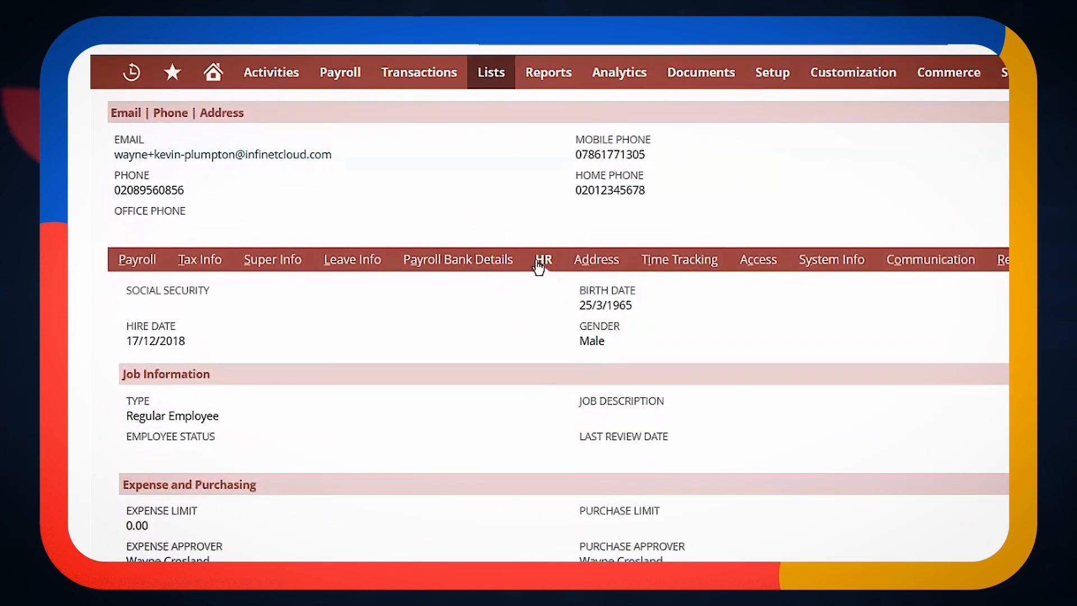
scroll(236, 380, "down", 3)
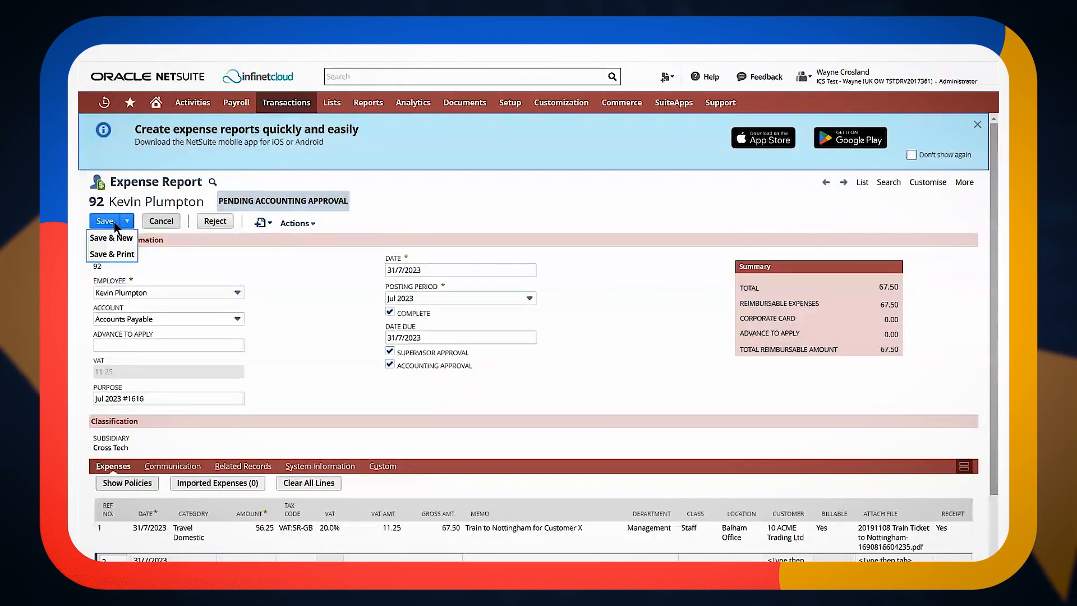
Step: Save the employee's Jul 2023 expense report in NetSuite with accounting approval enabled
left_click(112, 221)
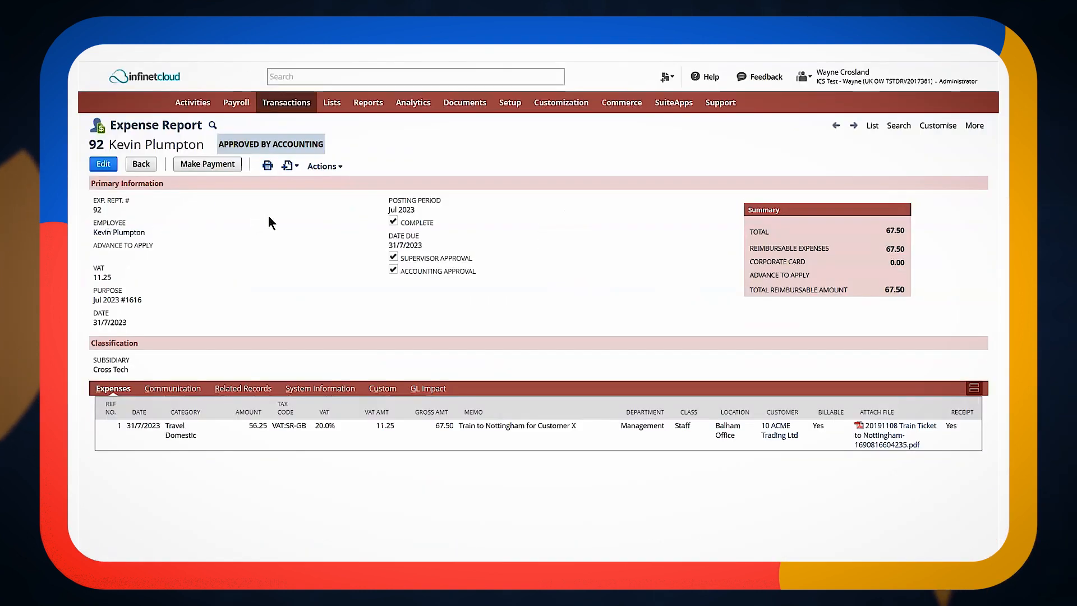